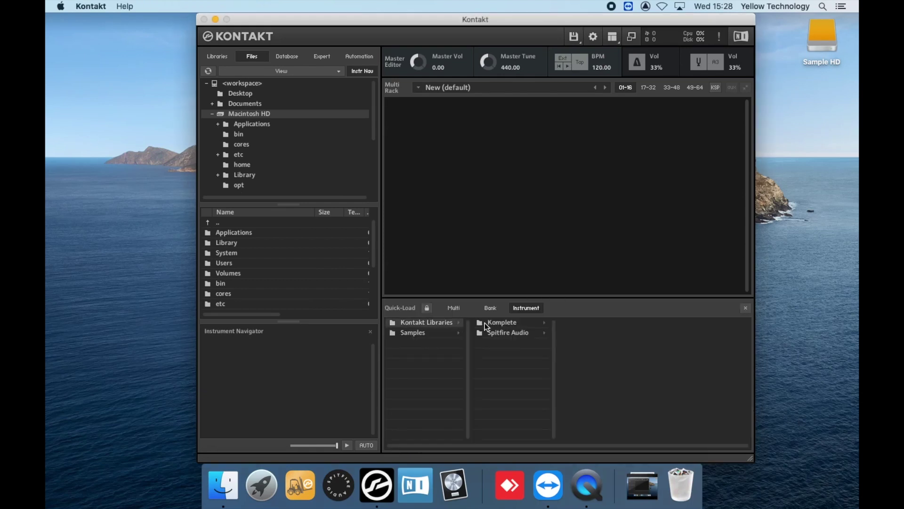
- Load Alicias Keys from Quick-Load, then replace it with AR50s Autumn Kit - Lite
left_click(485, 324)
left_click(629, 371)
double_click(692, 321)
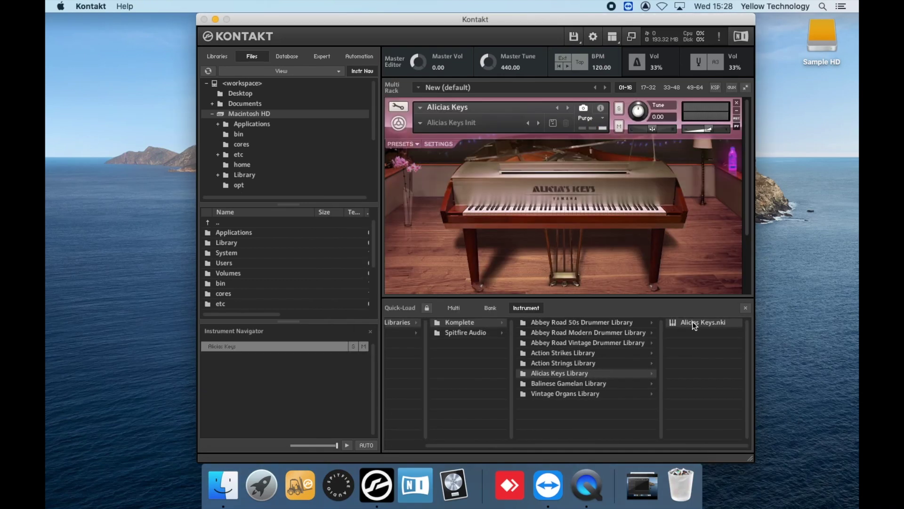
double_click(693, 322)
left_click(420, 107)
mouse_move(458, 115)
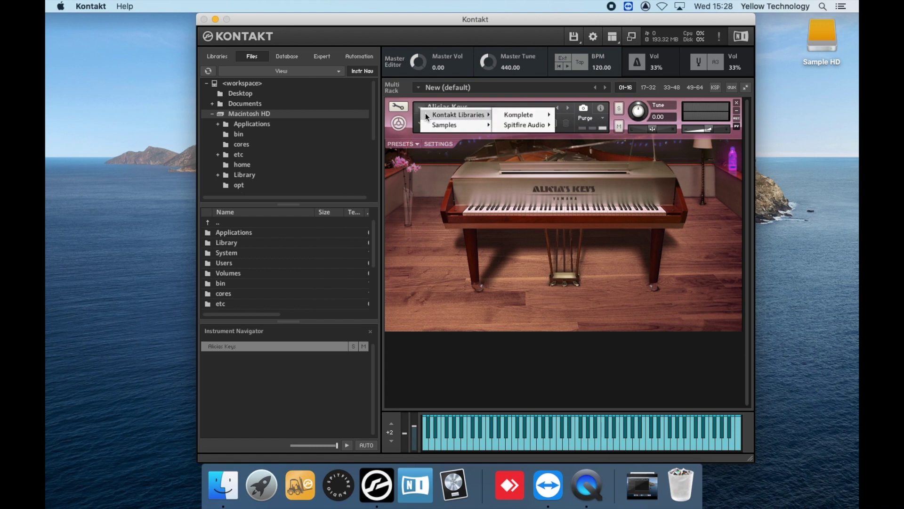
left_click(505, 125)
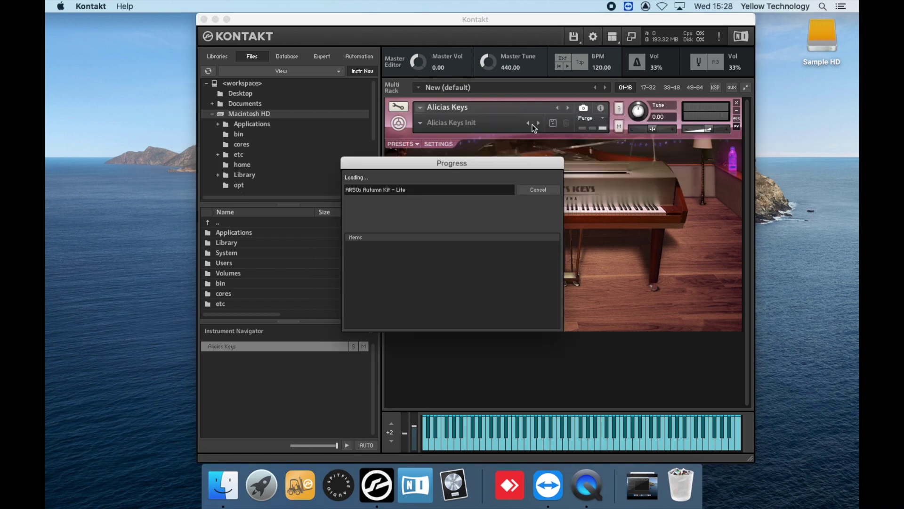
- Remove the drum kit, load Balinese Gamelan 1.5, swap it for Action Strings, then launch QuickLoad Builder
left_click(737, 104)
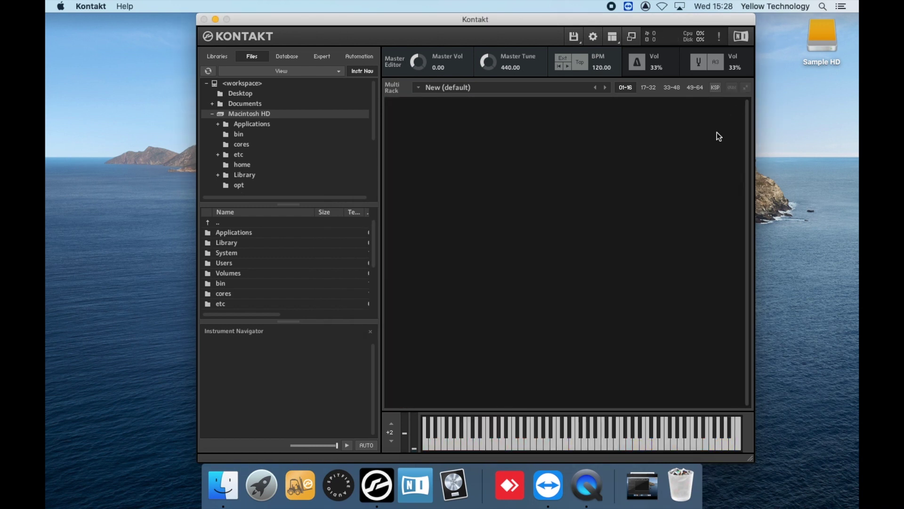
left_click(569, 383)
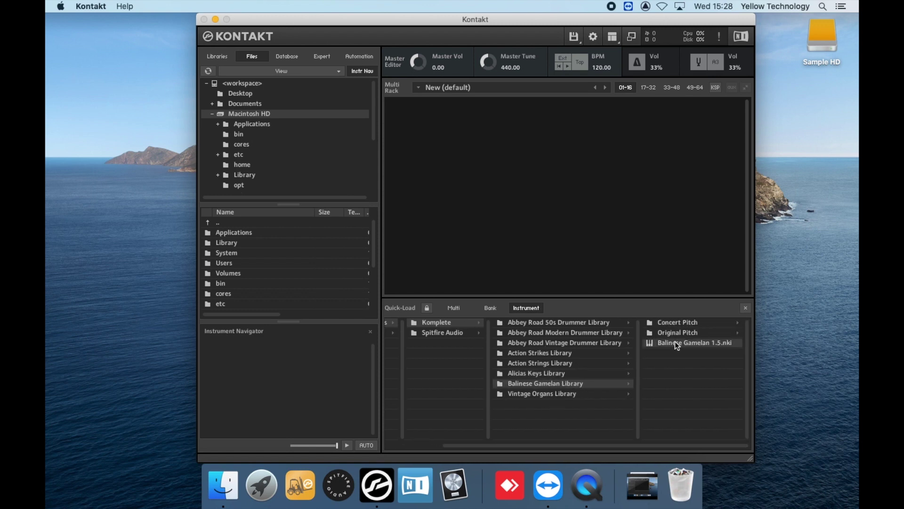
double_click(675, 340)
left_click(421, 107)
mouse_move(520, 114)
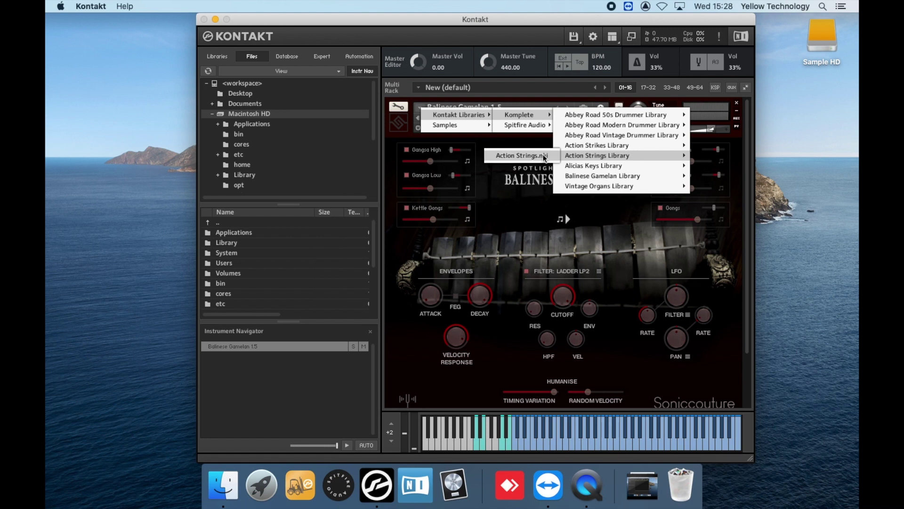
left_click(522, 157)
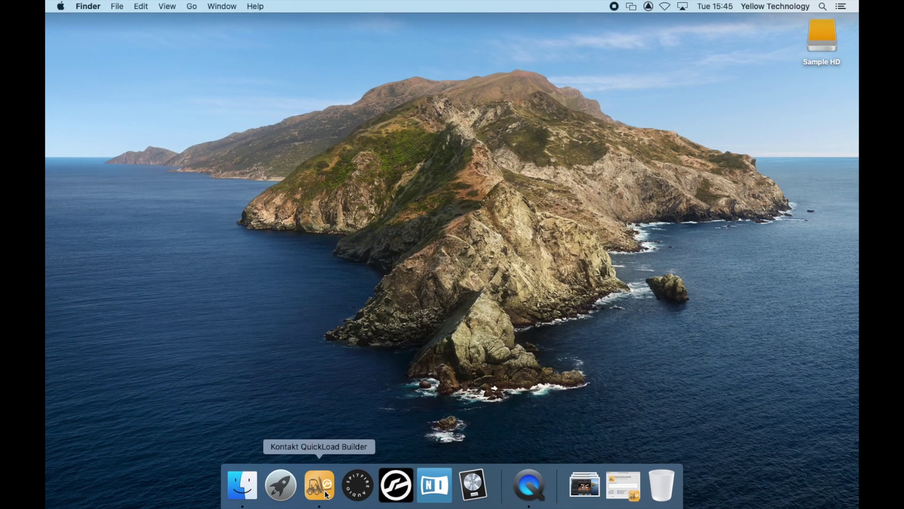
left_click(319, 485)
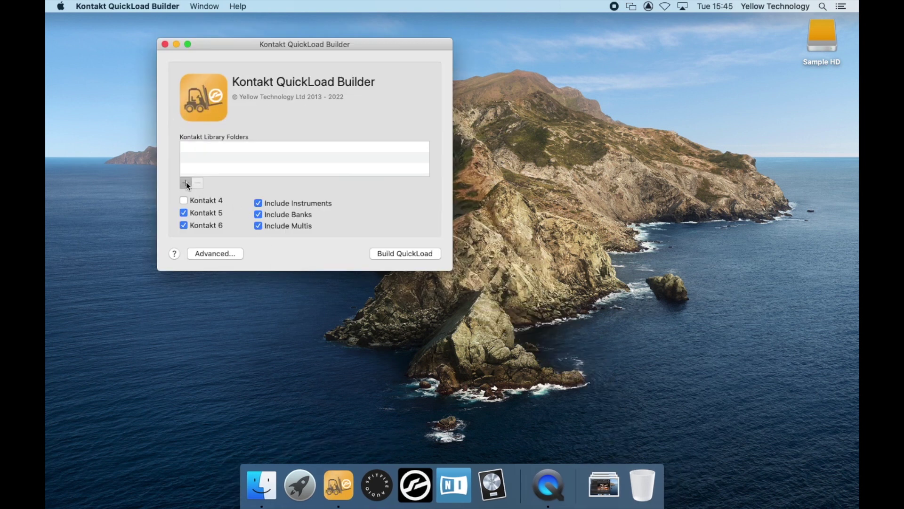
- Add Sample HD/Kontakt Libraries and Documents/Samples as Kontakt library folders
left_click(187, 183)
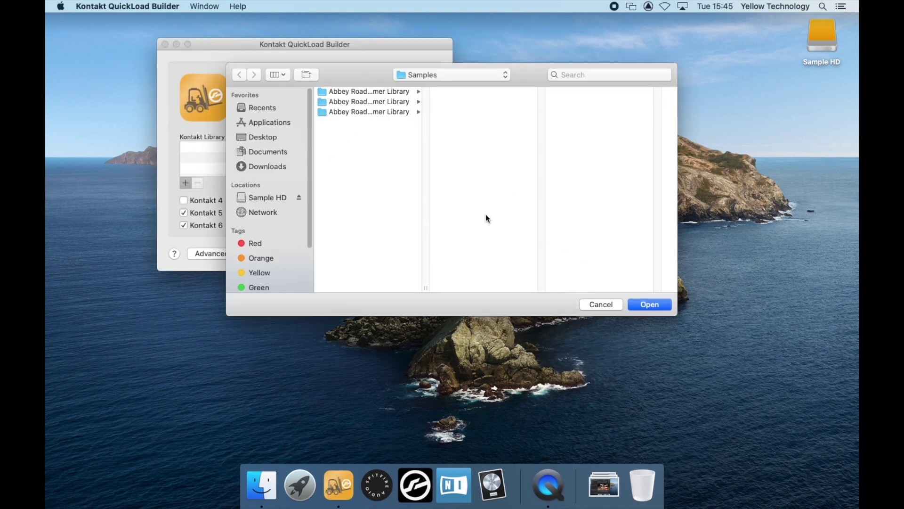
left_click(269, 197)
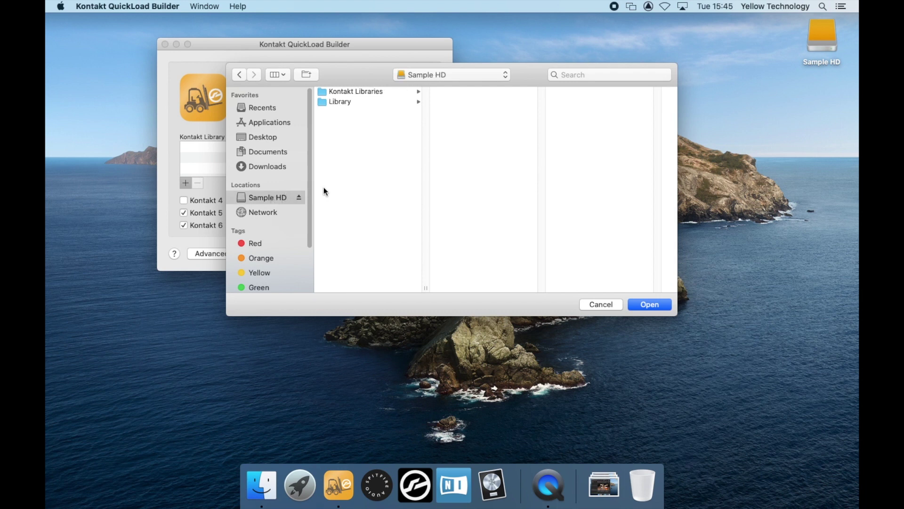
left_click(355, 93)
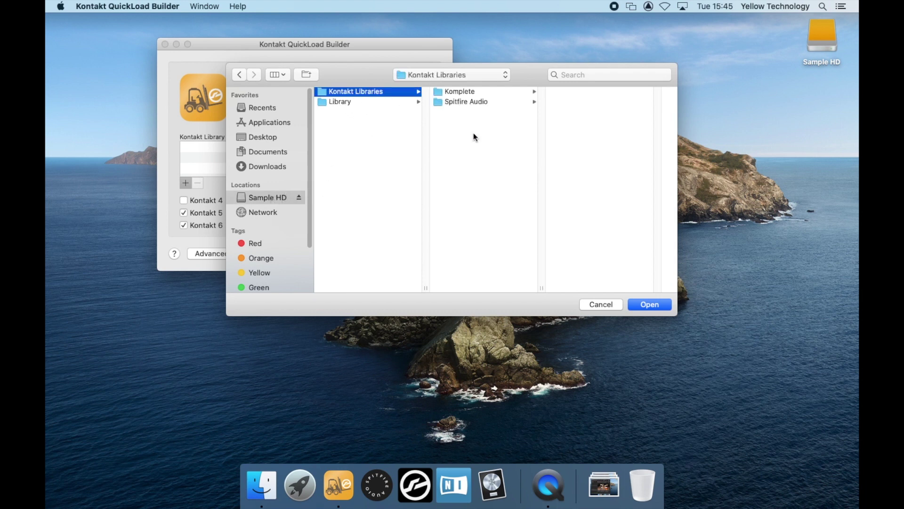
left_click(644, 301)
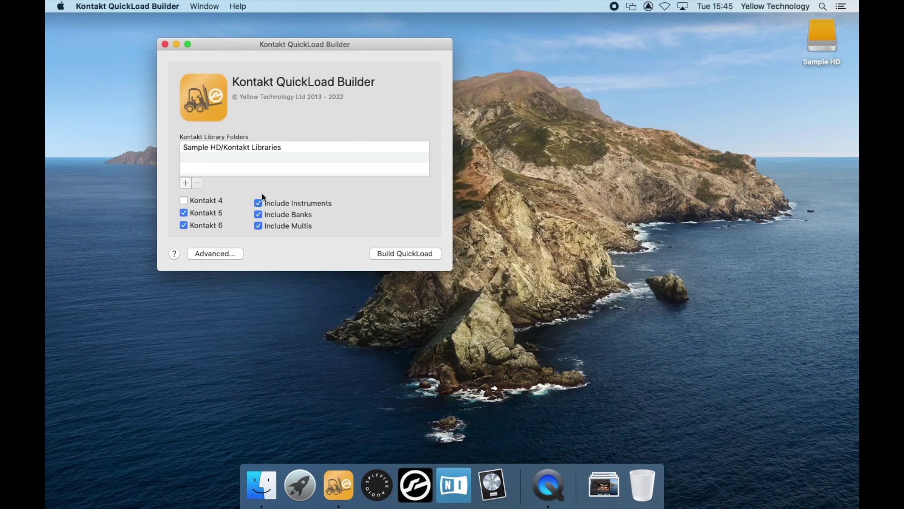
left_click(184, 183)
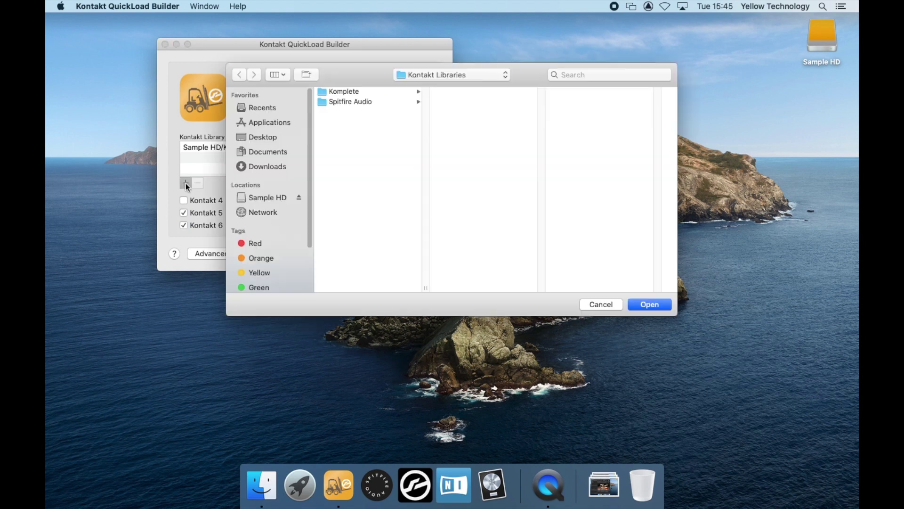
left_click(271, 152)
left_click(343, 101)
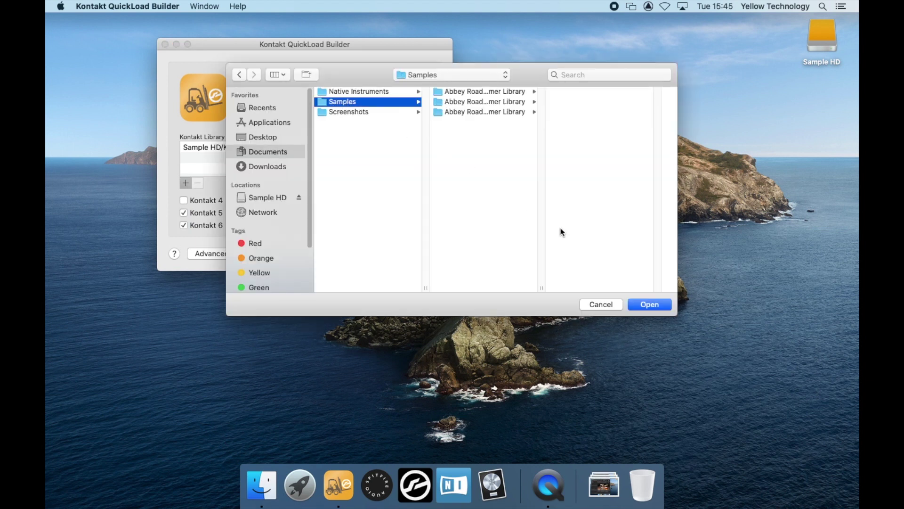
left_click(649, 303)
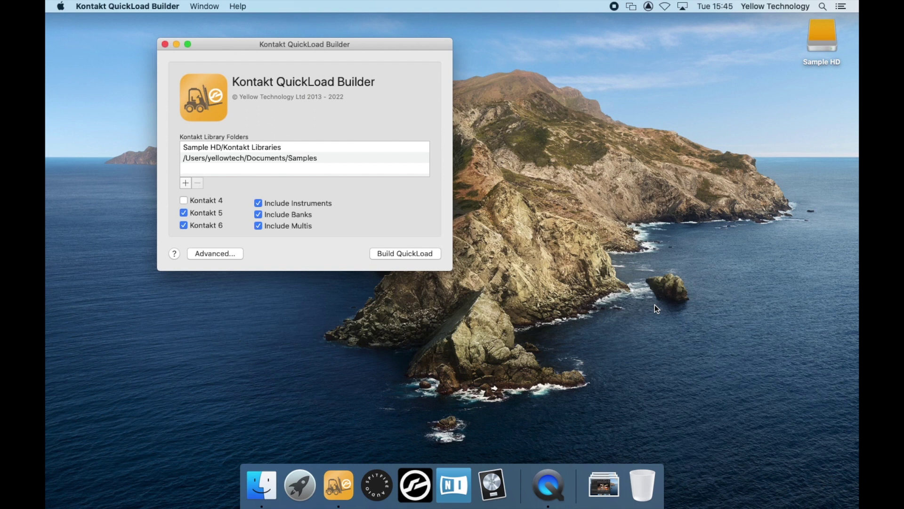
- Build QuickLoad, acknowledge the Rebuild Complete message, and close QuickLoad Builder
left_click(395, 252)
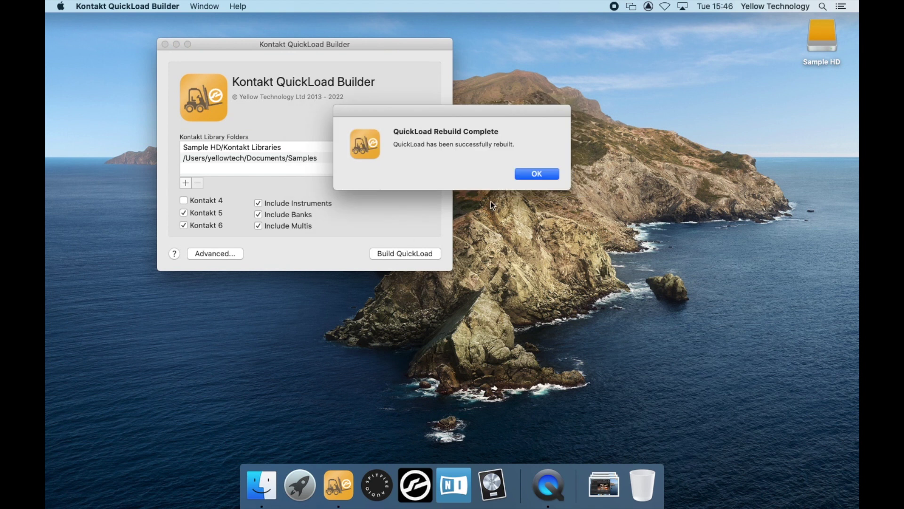
left_click(525, 176)
left_click(165, 43)
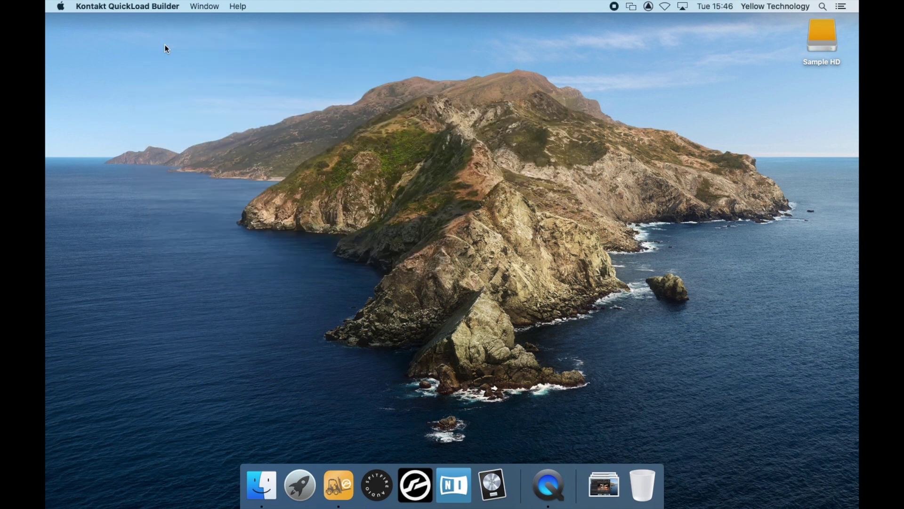
- Reopen Kontakt and load Action Strings.nki from Kontakt Libraries > Komplete > Action Strings Library
left_click(414, 484)
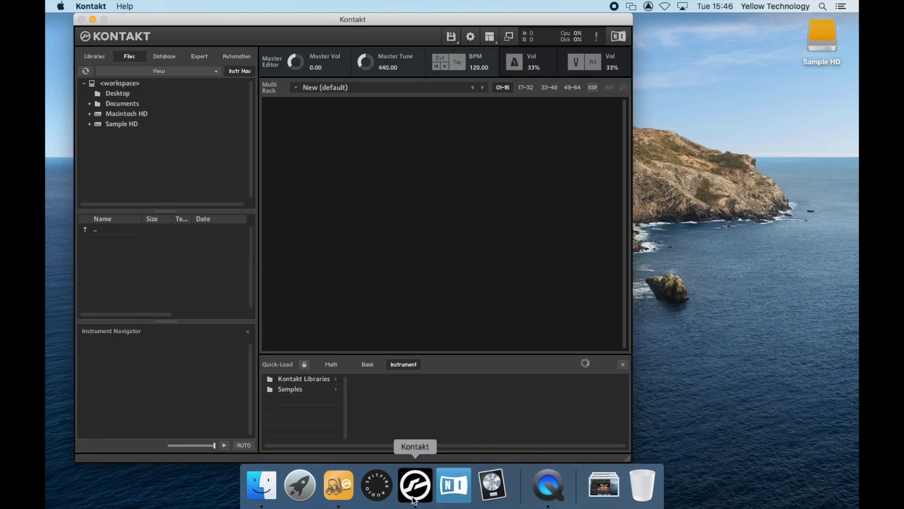
left_click(311, 379)
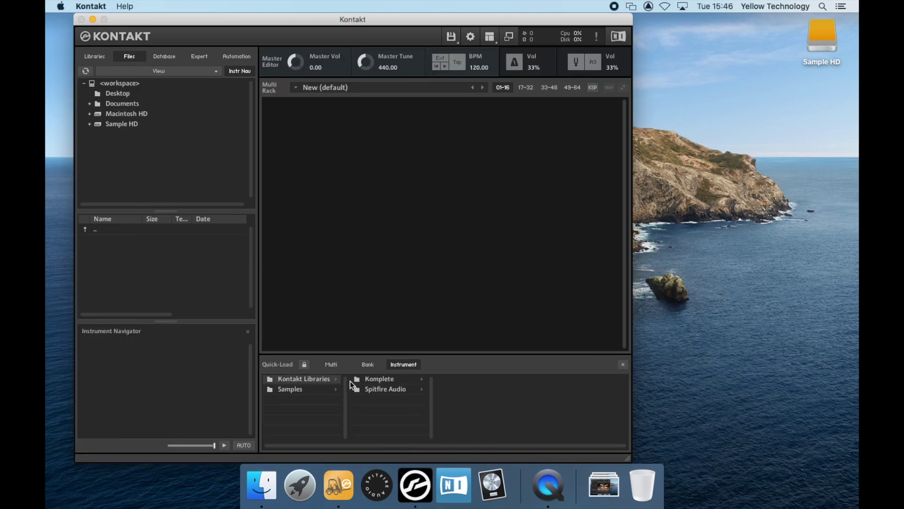
left_click(375, 389)
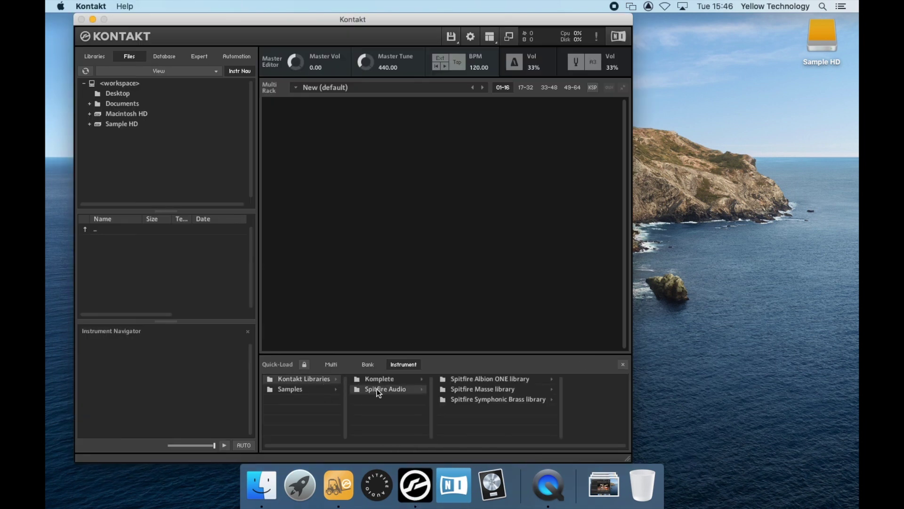
left_click(412, 379)
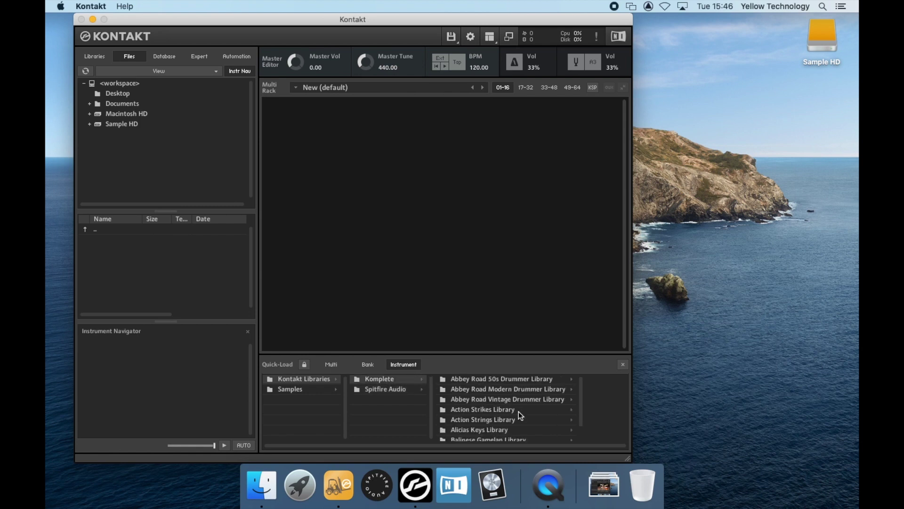
left_click(538, 418)
double_click(564, 382)
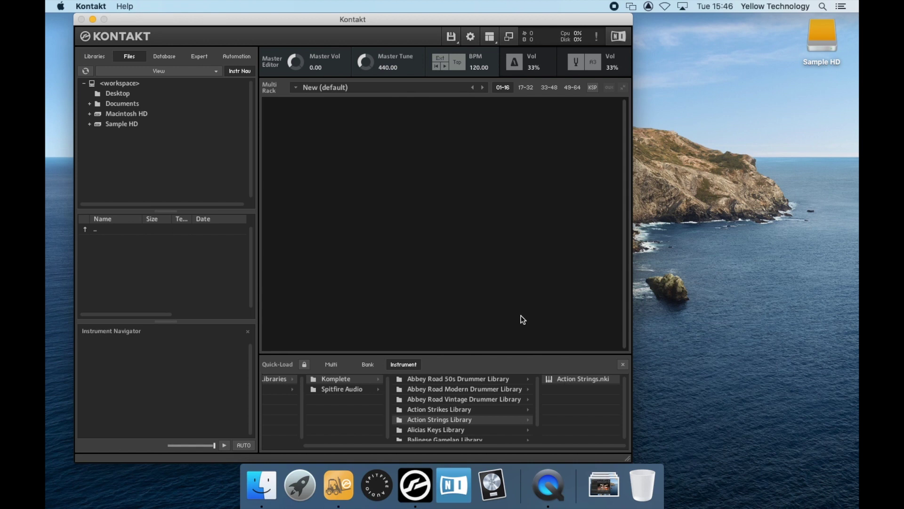
scroll(624, 233, "down", 2)
scroll(629, 272, "down", 1)
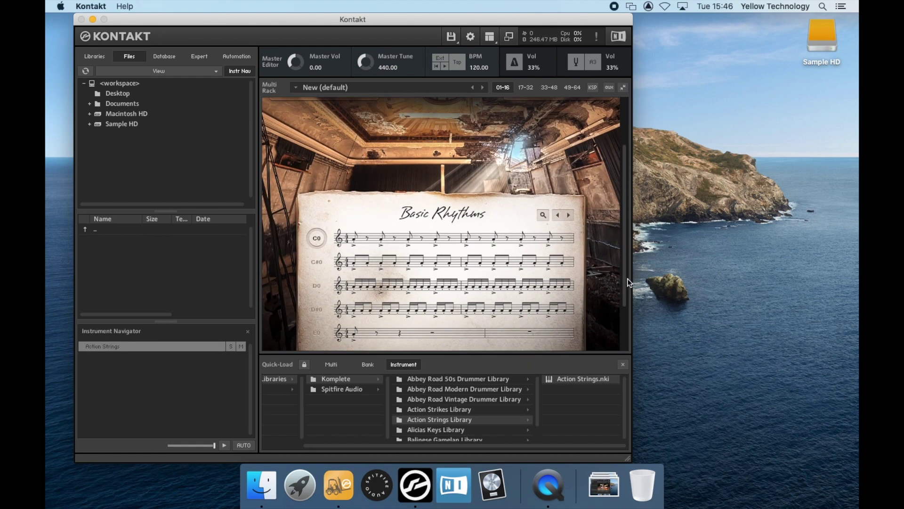